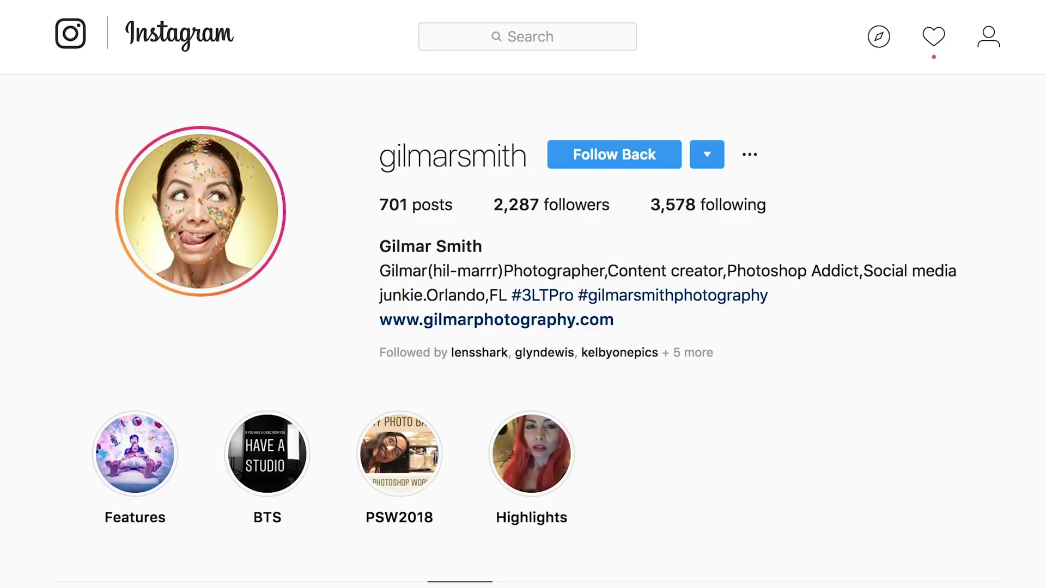
pyautogui.scroll(-5, 523, 327)
pyautogui.scroll(-8, 523, 326)
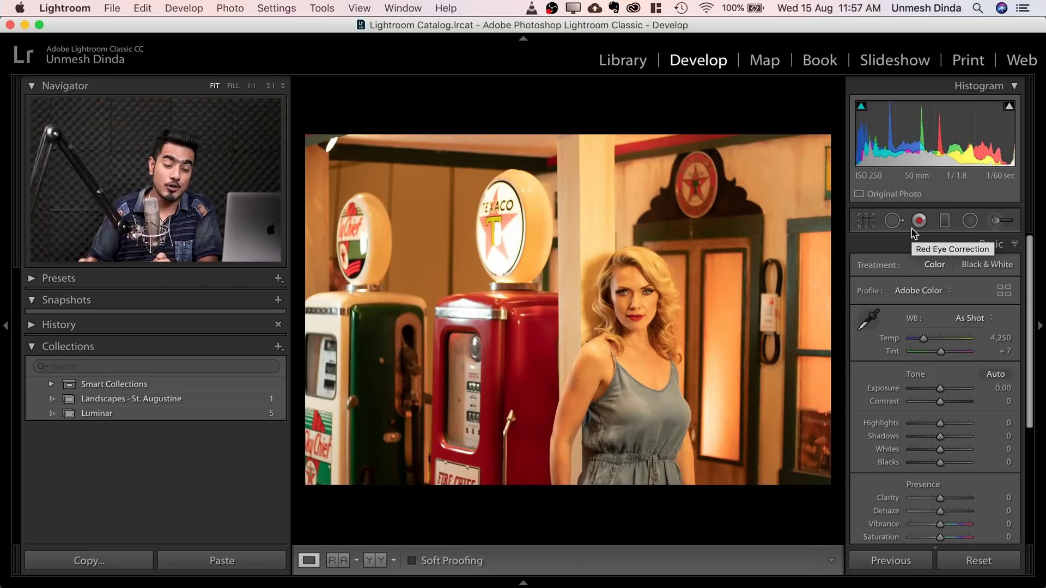
# Open the photo in the Develop module and activate the Radial Filter with all effect sliders reset.
pyautogui.click(626, 63)
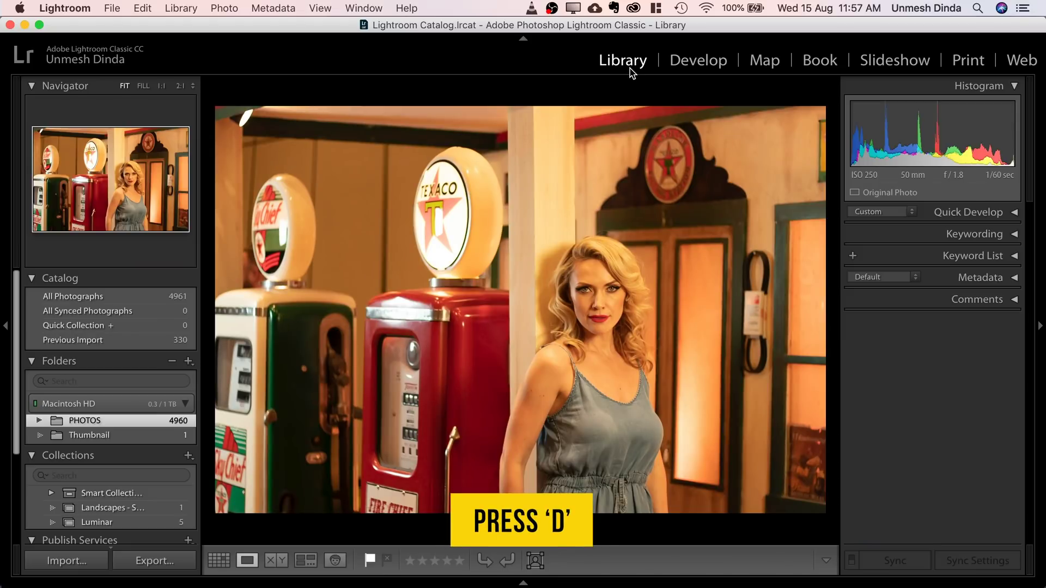
pyautogui.press('d')
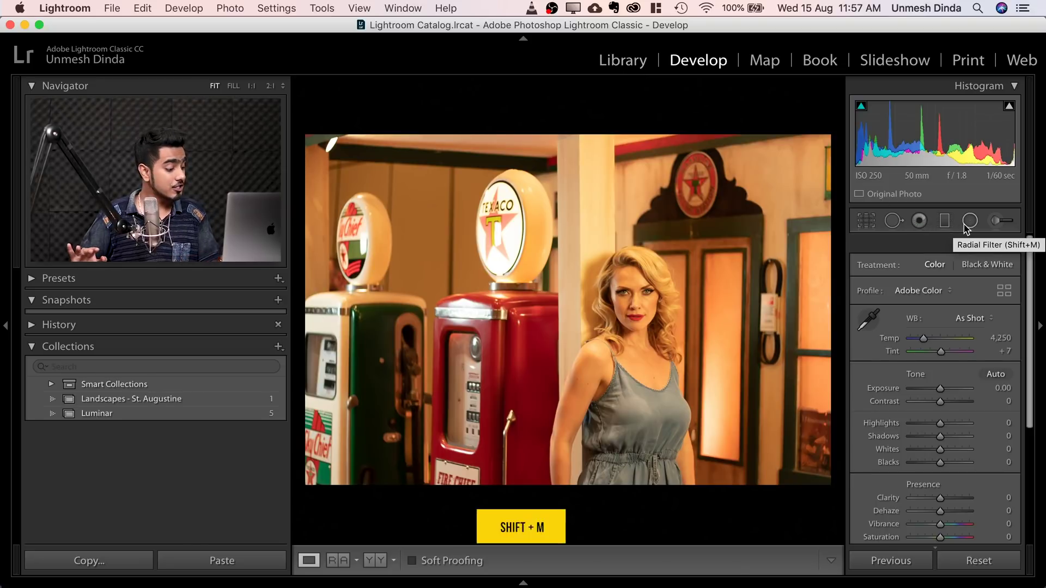
pyautogui.hotkey('shift', 'm')
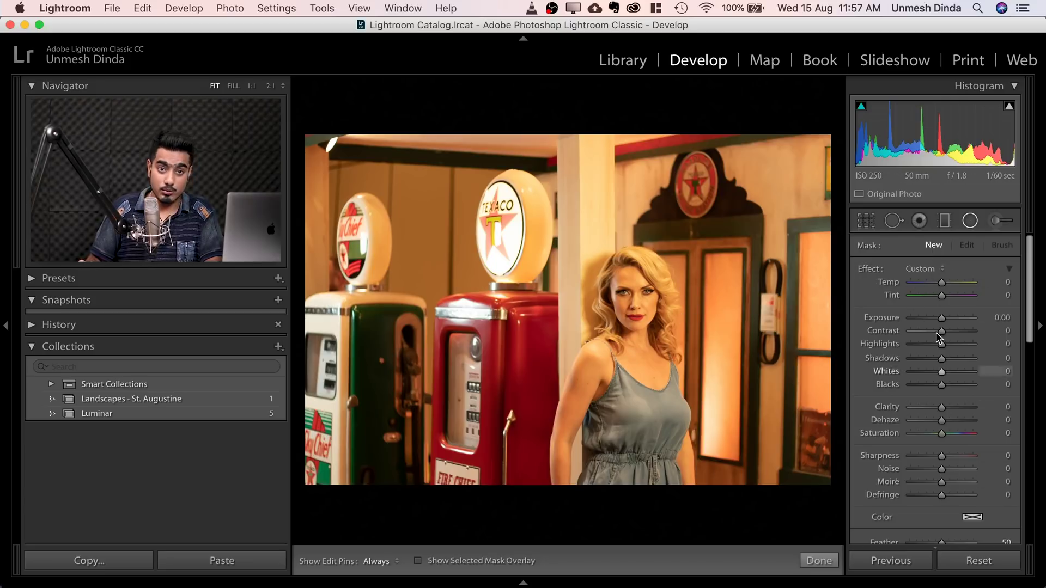
pyautogui.scroll(-10, 941, 318)
pyautogui.scroll(10, 941, 331)
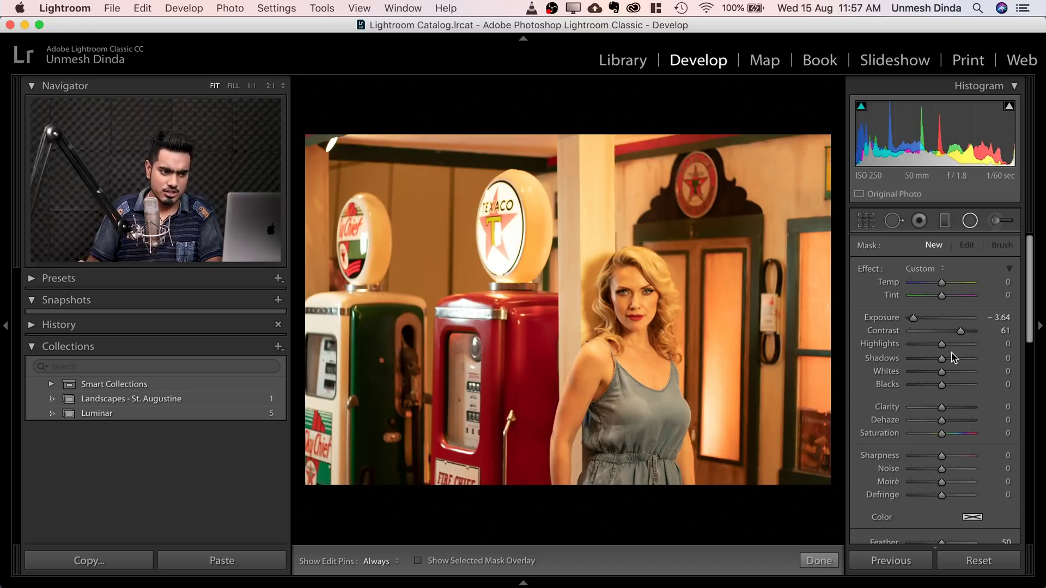
pyautogui.doubleClick(870, 270)
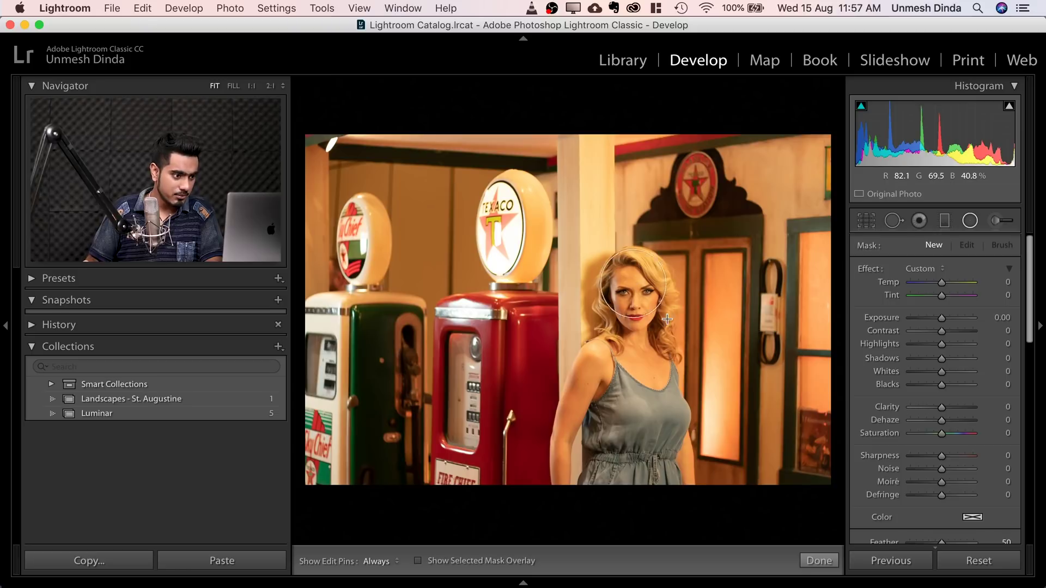
# Draw a radial filter around the woman's head and upper body, and lower its exposure to darken the surroundings.
pyautogui.moveTo(667, 320); pyautogui.dragTo(770, 455)
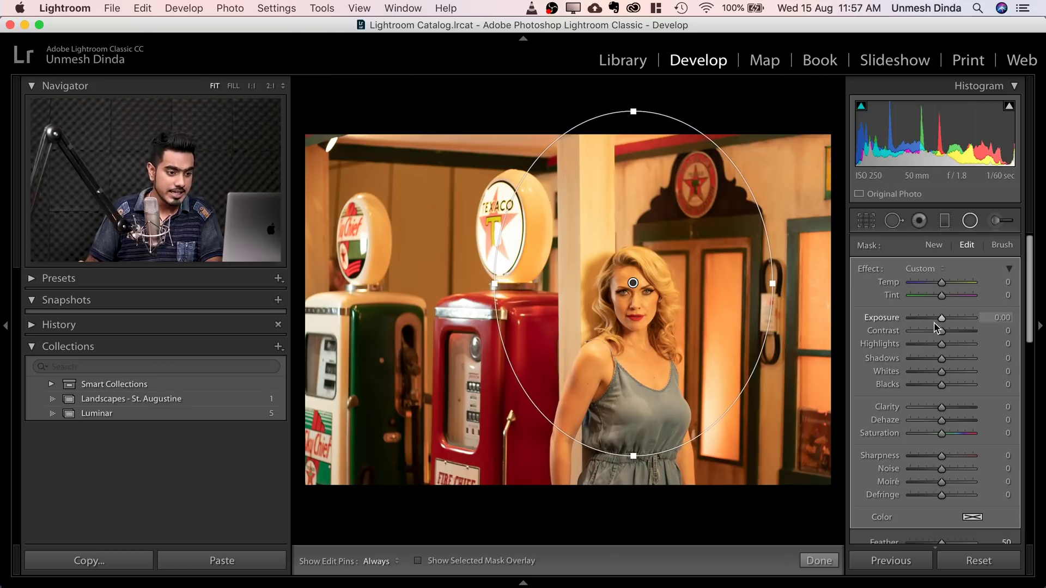
pyautogui.moveTo(941, 324); pyautogui.dragTo(931, 325)
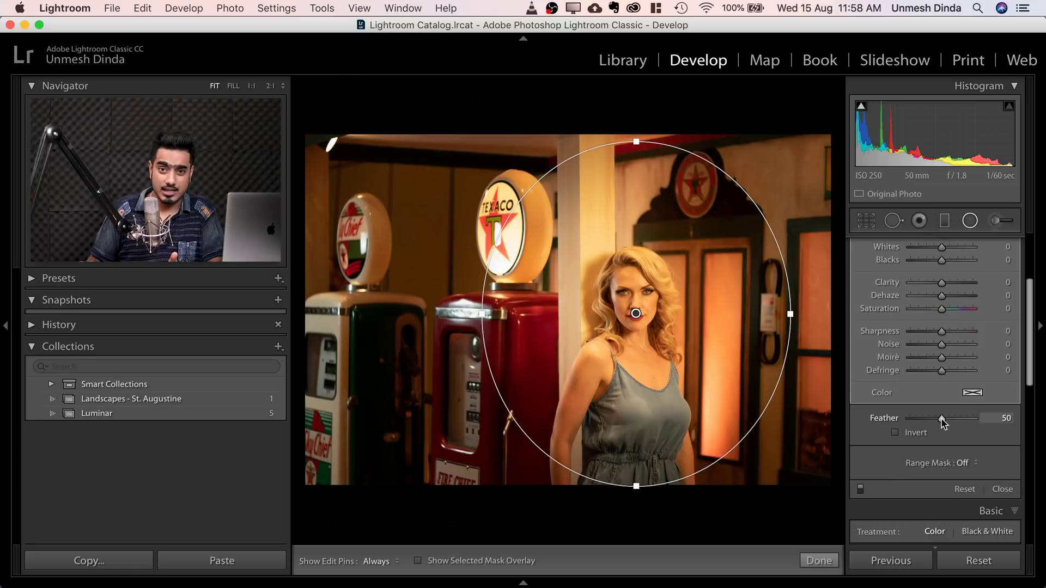
# Set the radial filter's feather to 100 after trying 0, and turn Invert on and back off.
pyautogui.moveTo(945, 419); pyautogui.dragTo(899, 422)
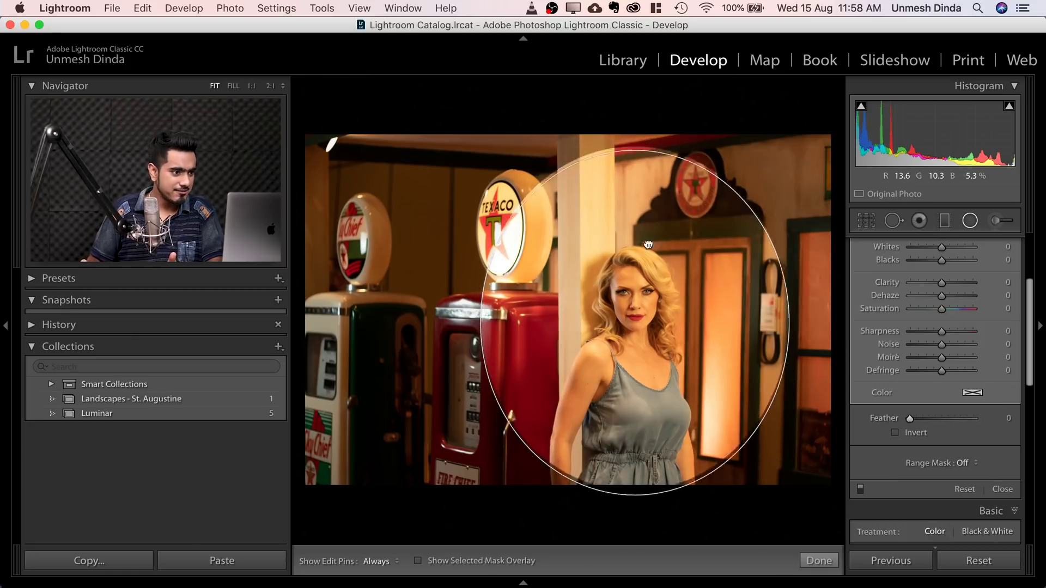
pyautogui.moveTo(648, 245); pyautogui.dragTo(657, 240)
pyautogui.moveTo(910, 420); pyautogui.dragTo(991, 417)
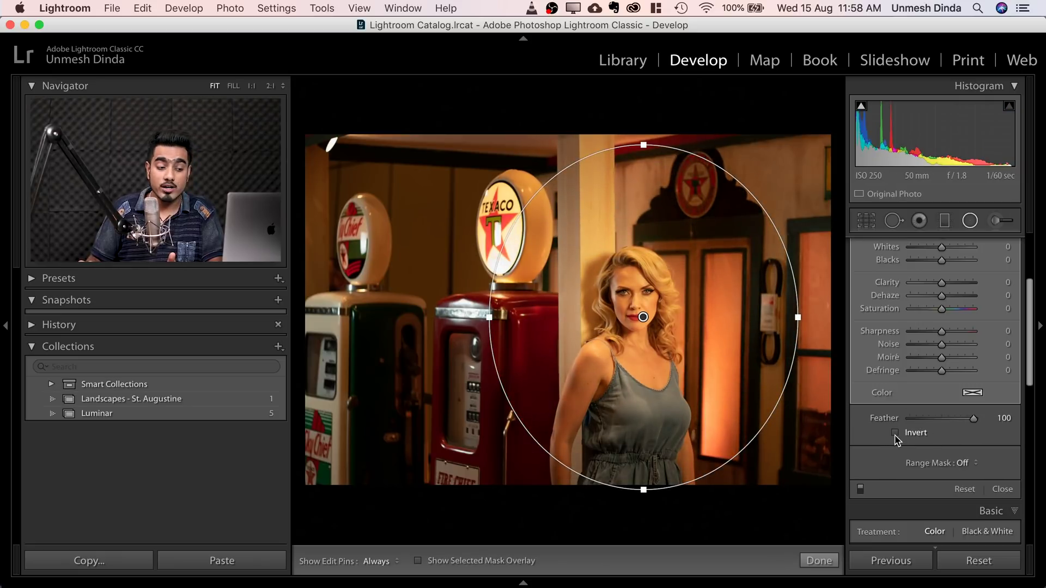
pyautogui.click(895, 433)
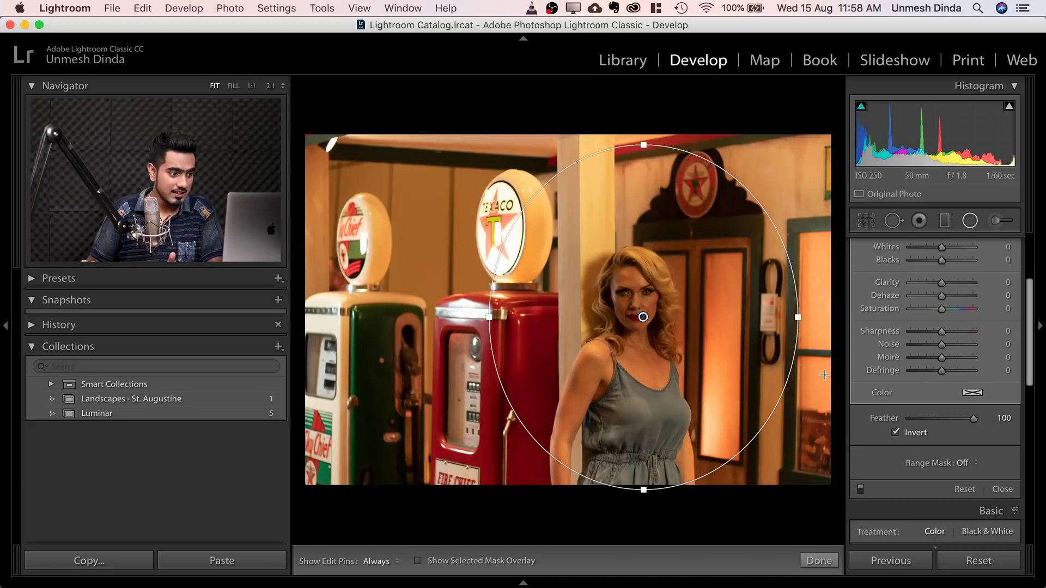
pyautogui.click(895, 433)
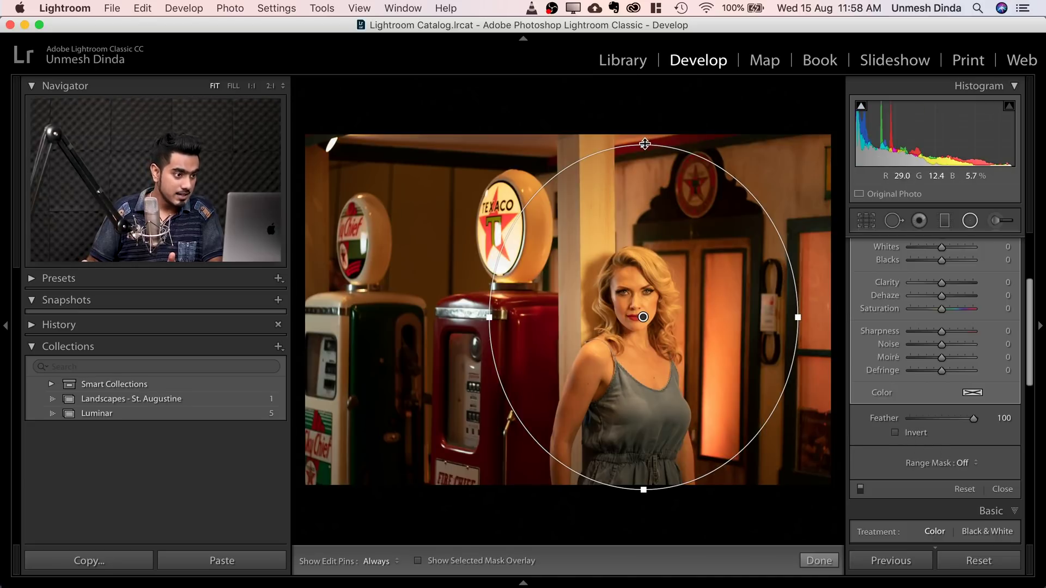
# Reshape the radial filter into a taller, wider, slightly tilted ellipse centred on the woman's upper body.
pyautogui.moveTo(645, 144); pyautogui.dragTo(643, 78)
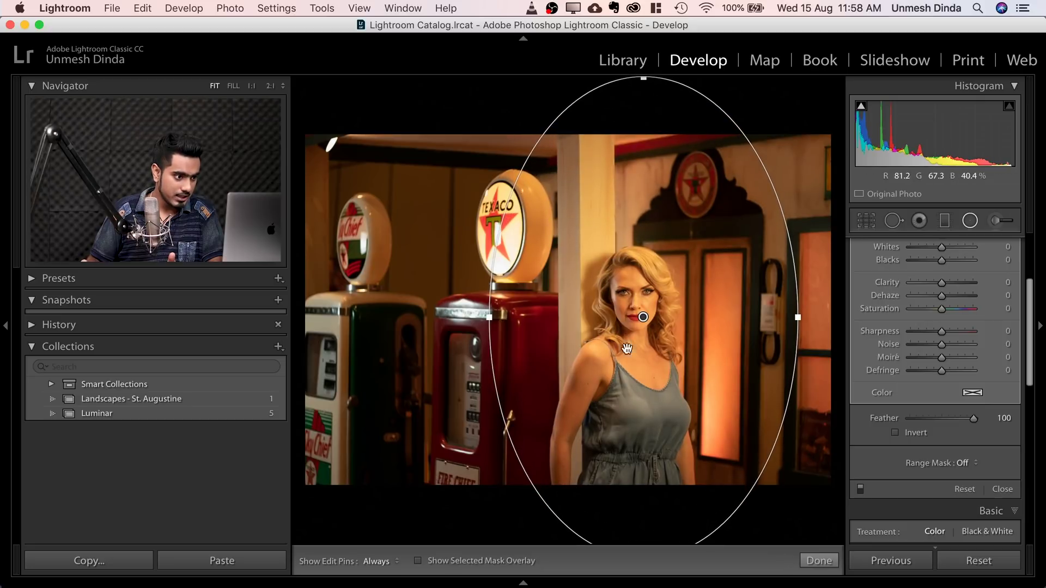
pyautogui.moveTo(627, 349); pyautogui.dragTo(629, 432)
pyautogui.moveTo(646, 160); pyautogui.dragTo(644, 107)
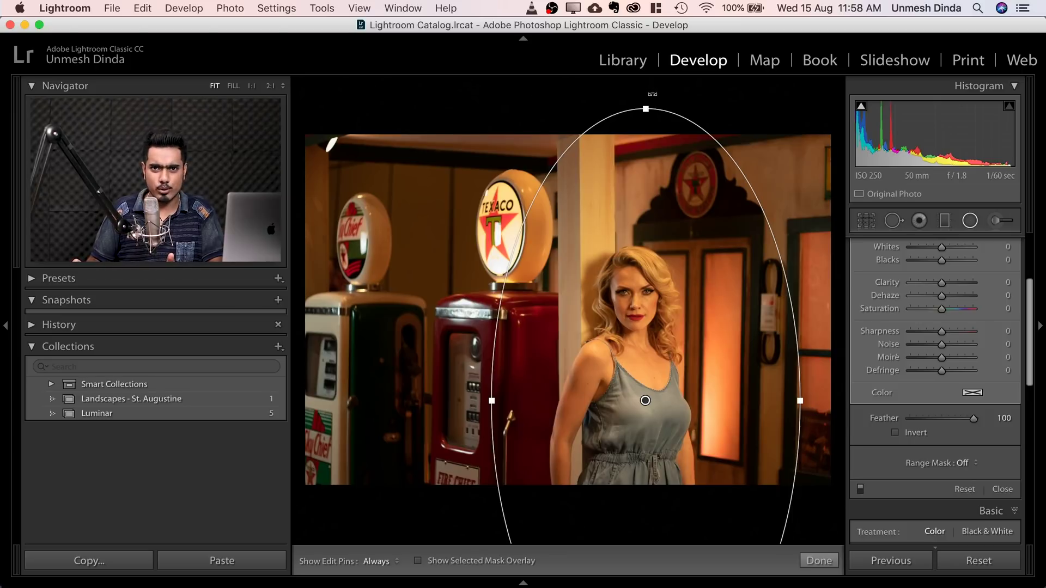
pyautogui.moveTo(649, 90); pyautogui.dragTo(638, 91)
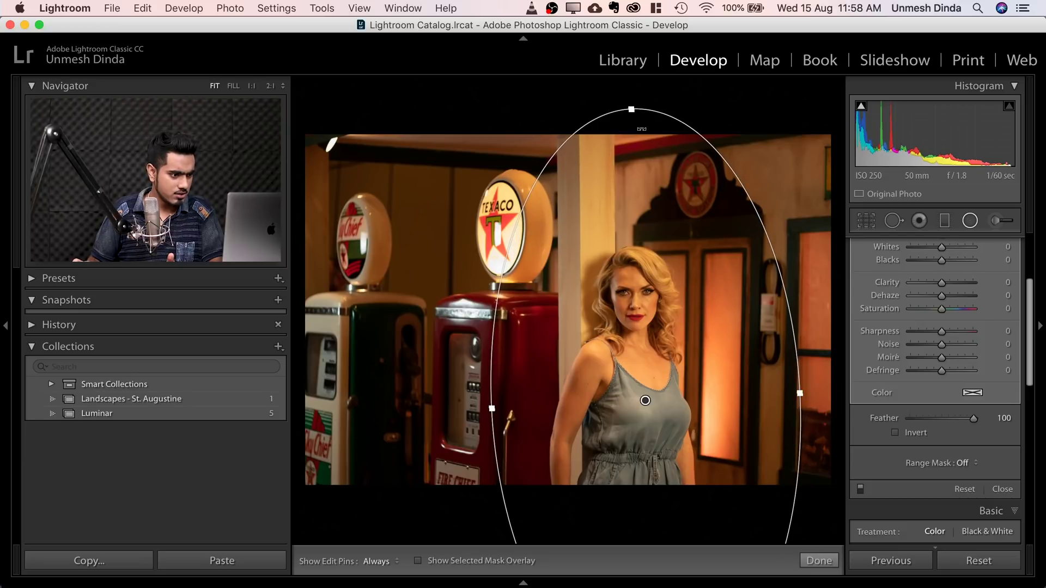
pyautogui.moveTo(635, 336); pyautogui.dragTo(628, 283)
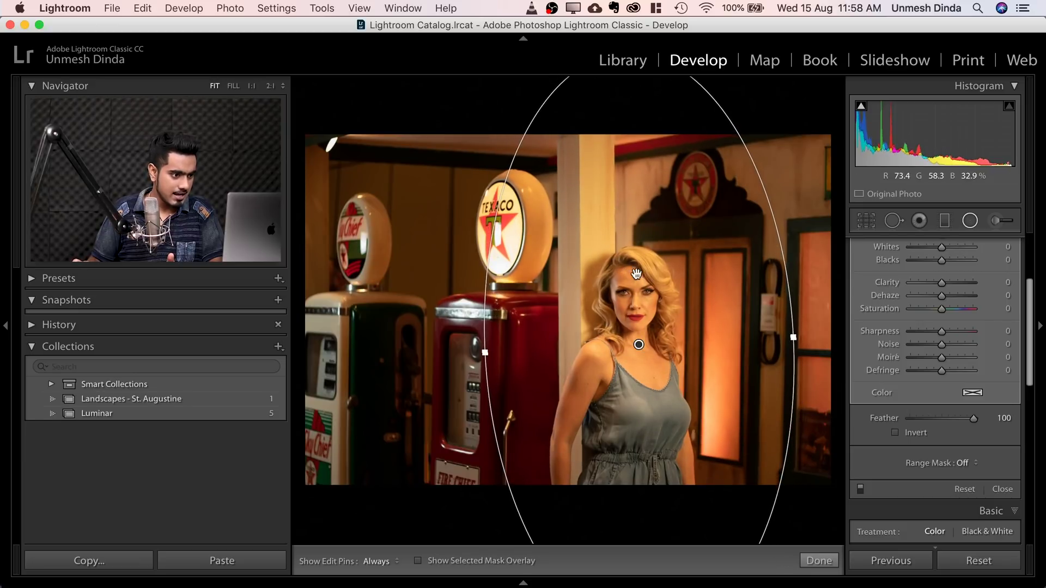
pyautogui.moveTo(793, 341); pyautogui.dragTo(816, 335)
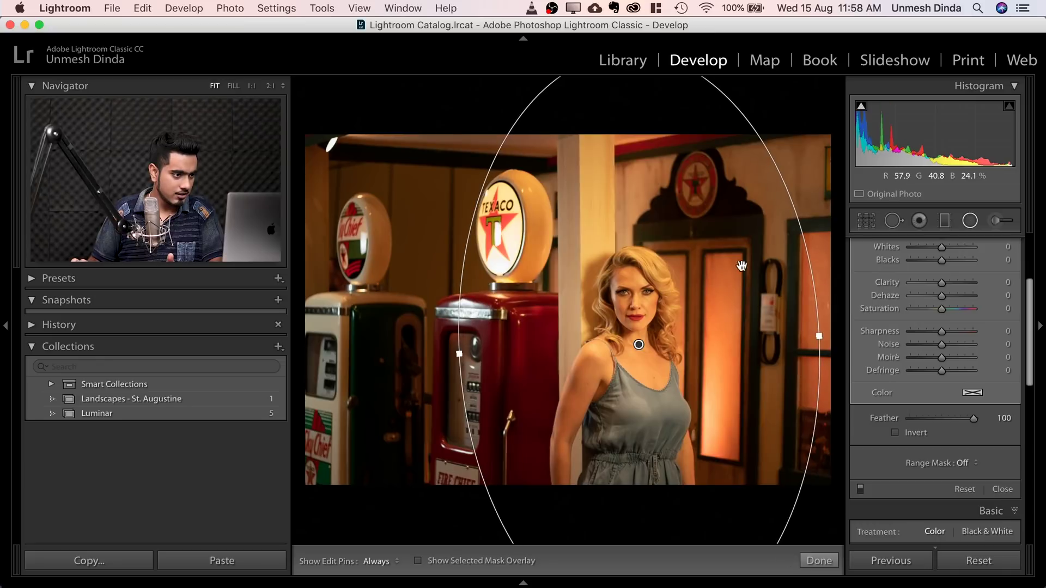
pyautogui.moveTo(627, 94); pyautogui.dragTo(619, 130)
pyautogui.moveTo(635, 472); pyautogui.dragTo(632, 308)
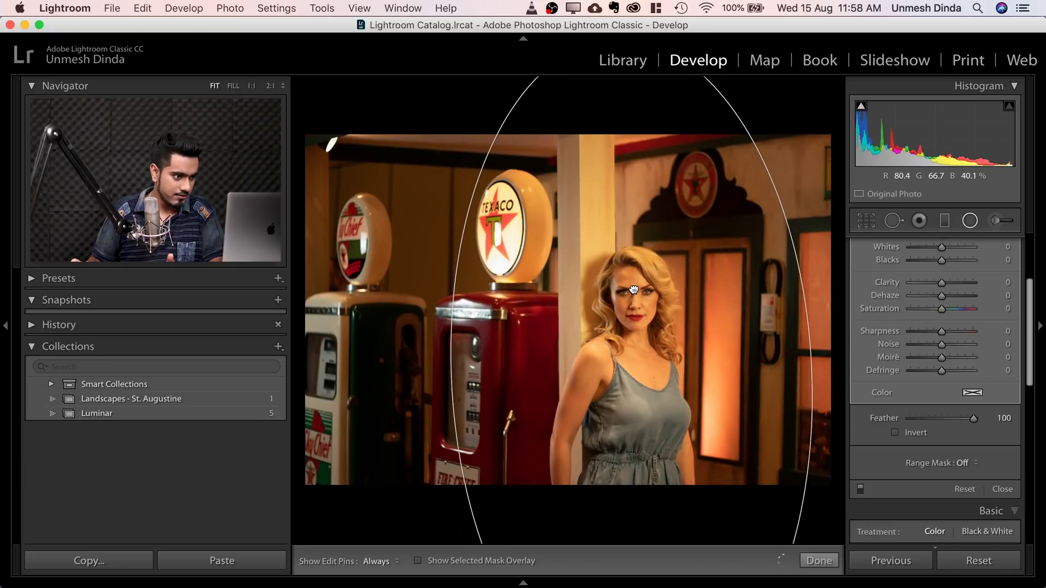
# Set the radial filter's exposure to -2.00.
pyautogui.scroll(5, 979, 349)
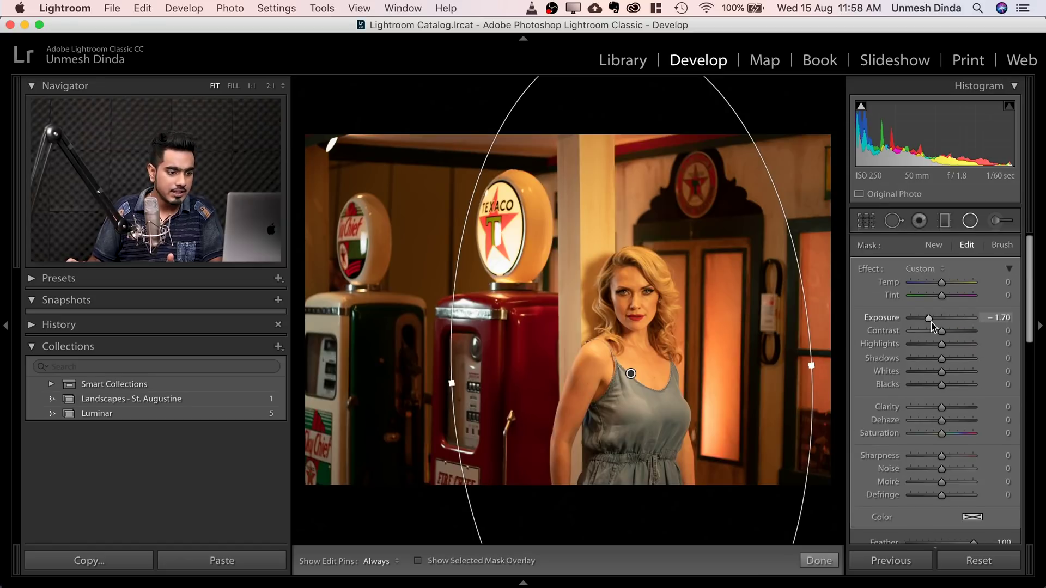
pyautogui.moveTo(928, 318)
pyautogui.mouseDown()
pyautogui.moveTo(939, 319)
pyautogui.moveTo(931, 325)
pyautogui.mouseUp()
pyautogui.click(1002, 318)
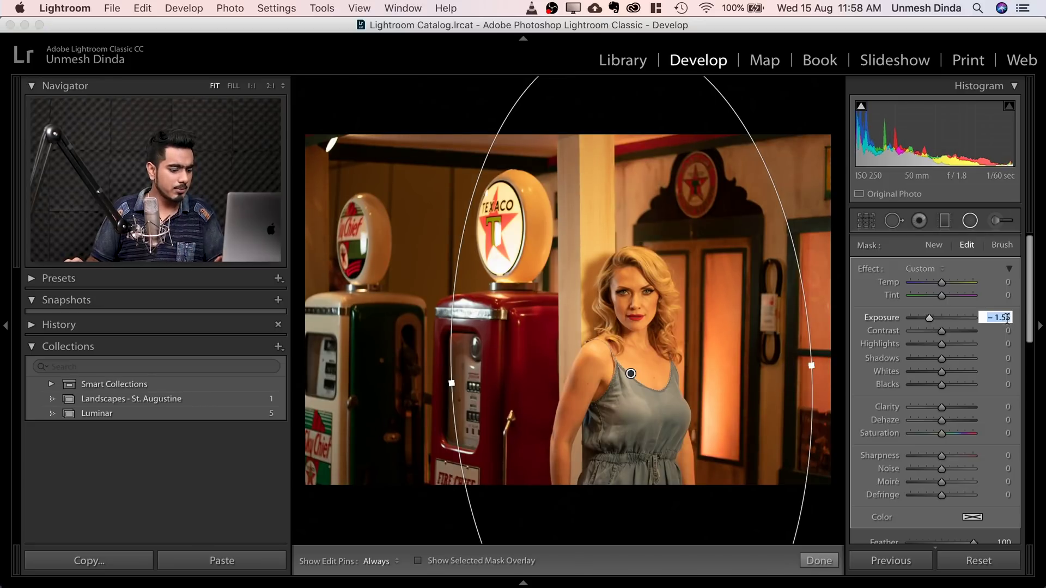
pyautogui.write('-2')
pyautogui.press('Return')
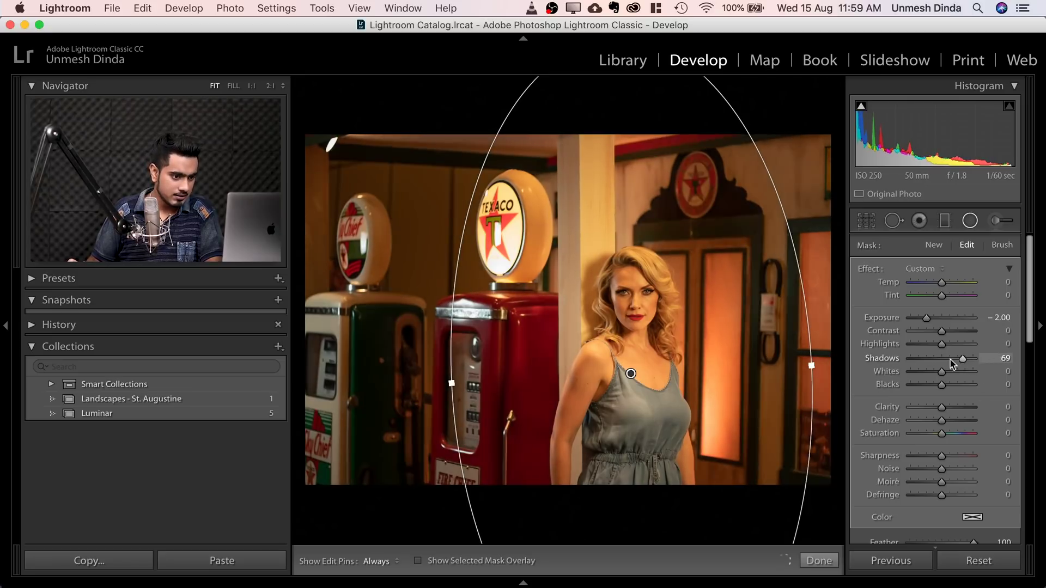
# Set the radial filter's shadows to -54, clarity to -41 and dehaze to 28.
pyautogui.moveTo(944, 364); pyautogui.dragTo(925, 359)
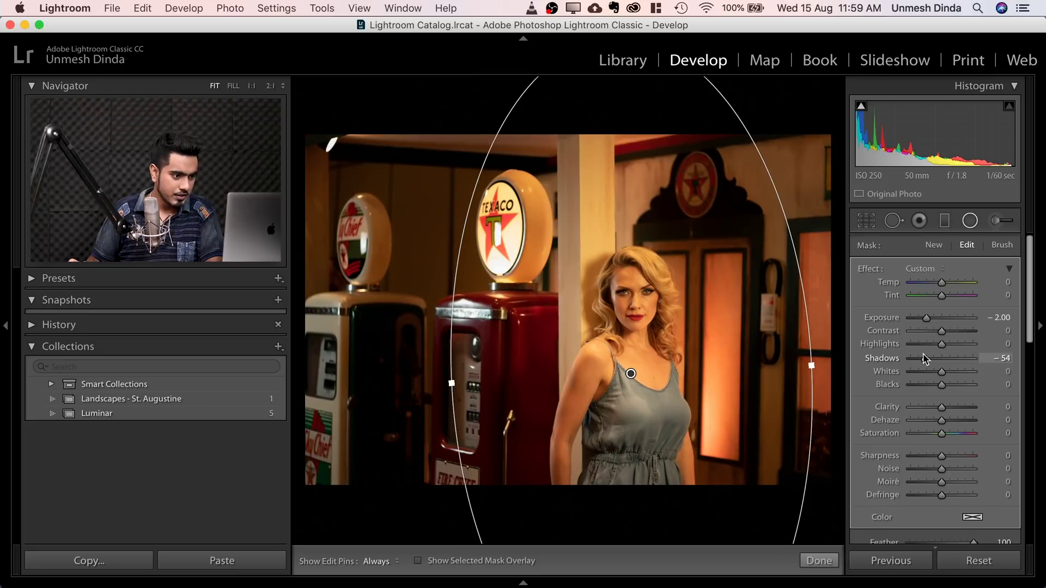
pyautogui.moveTo(944, 411); pyautogui.dragTo(887, 407)
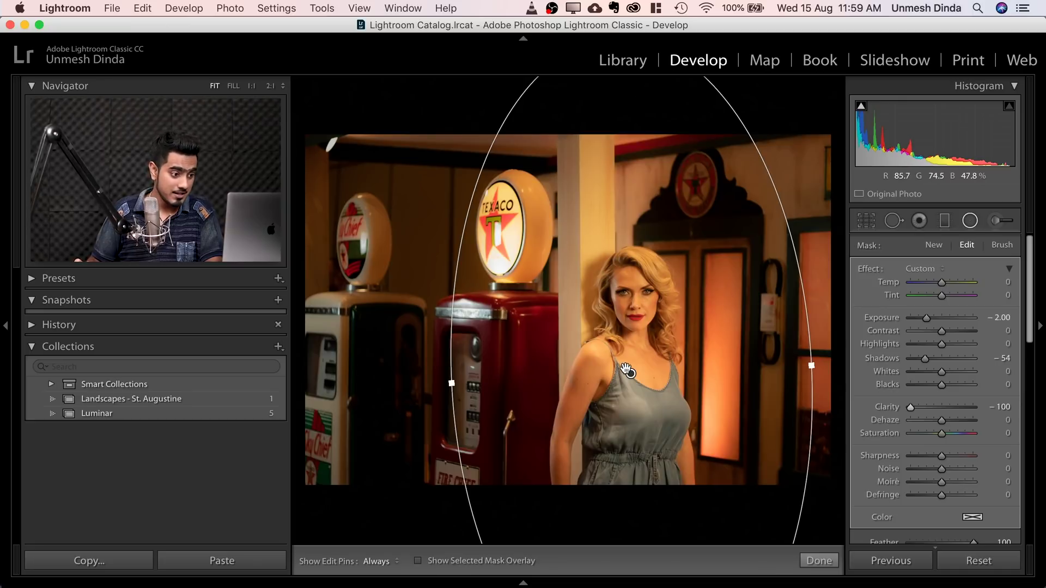
pyautogui.moveTo(630, 373); pyautogui.dragTo(631, 378)
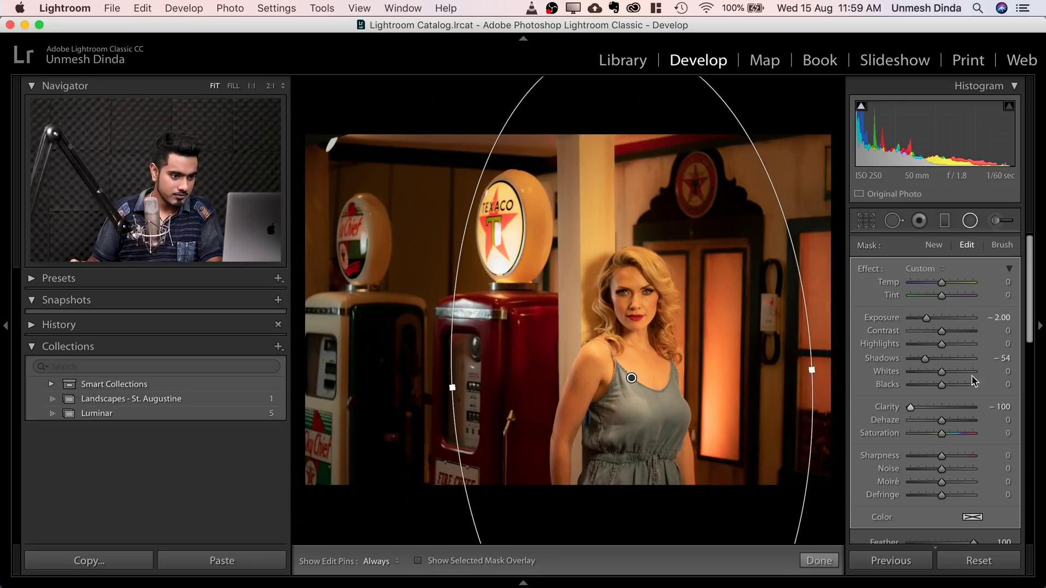
pyautogui.click(926, 408)
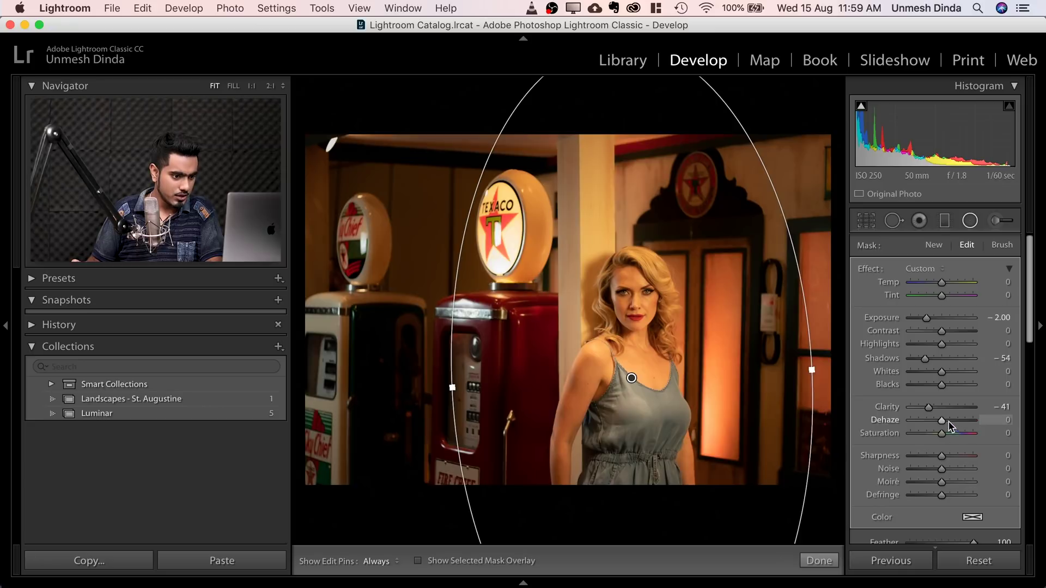
pyautogui.moveTo(942, 420); pyautogui.dragTo(950, 424)
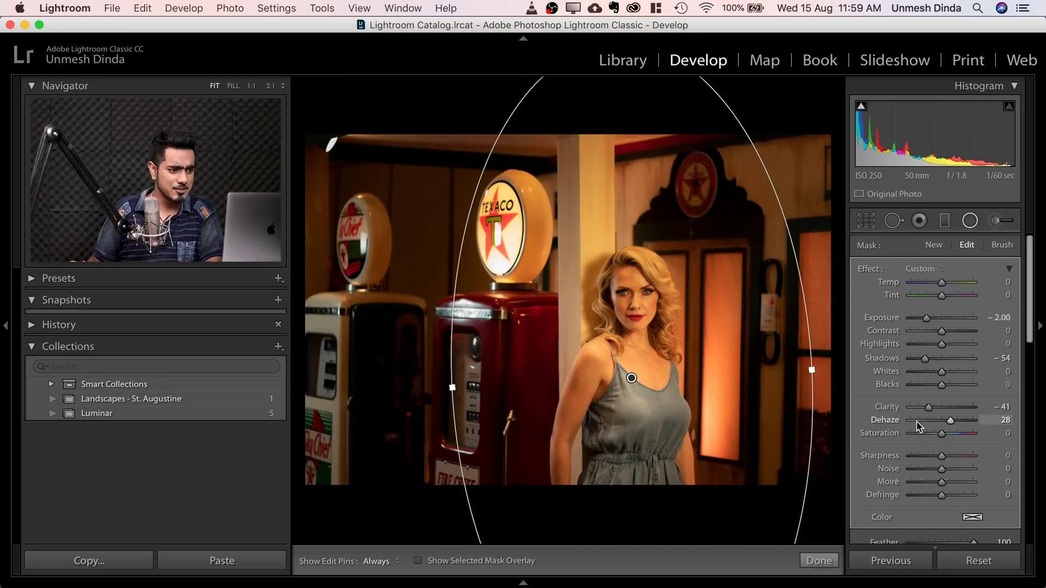
# Switch the radial filter off and on again to compare the photo with and without it.
pyautogui.scroll(-5, 907, 419)
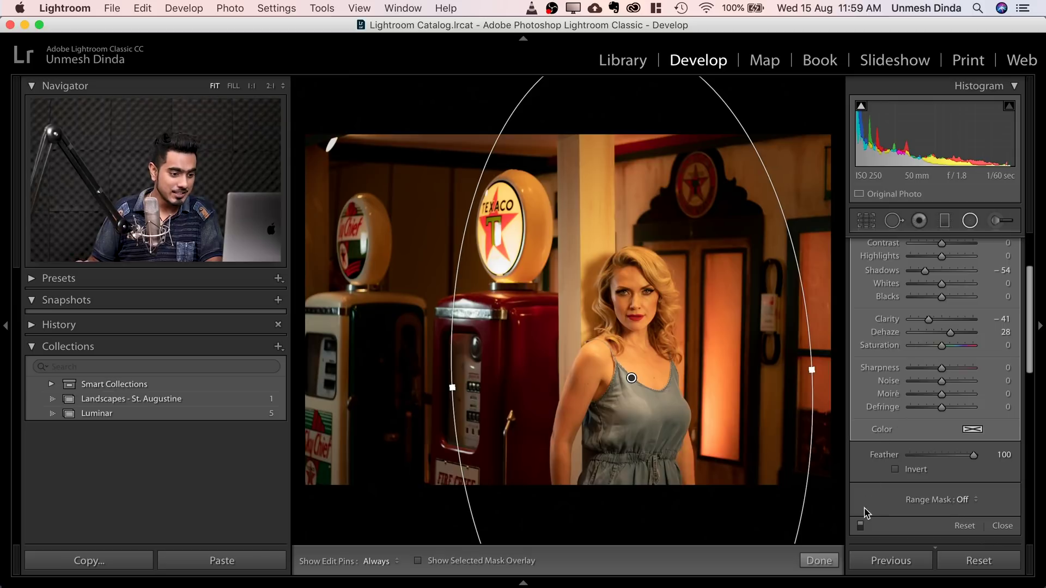
pyautogui.click(861, 526)
pyautogui.click(861, 526)
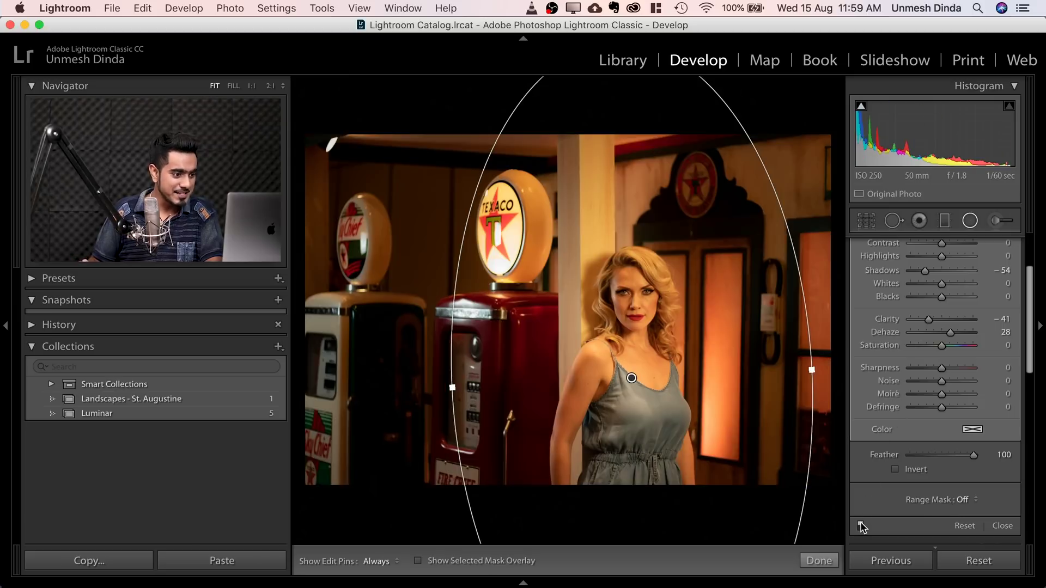
# Collapse the radial filter's effect sliders into a single Amount control and set it to 49.
pyautogui.scroll(5, 939, 392)
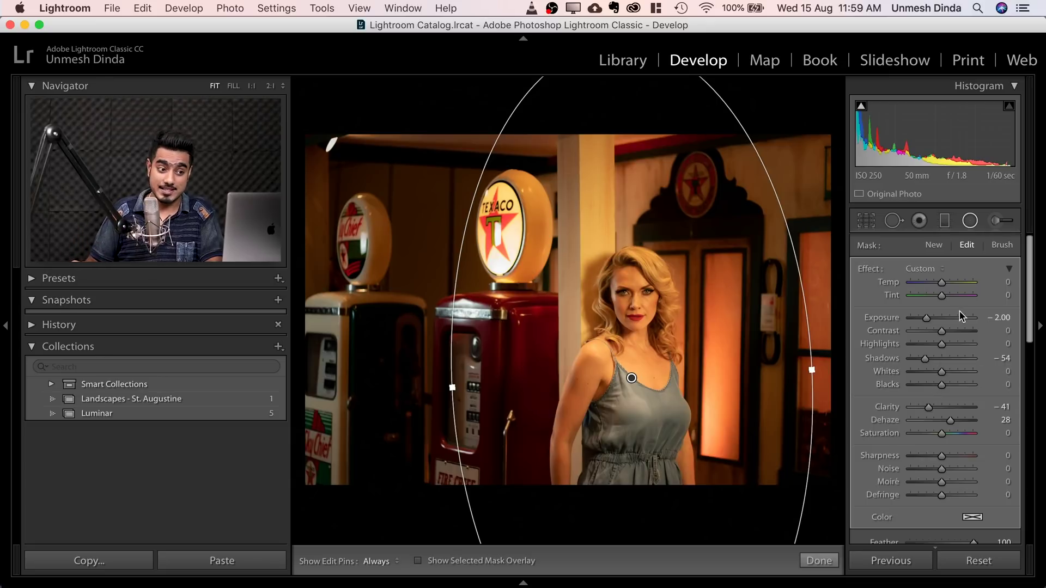
pyautogui.click(1008, 270)
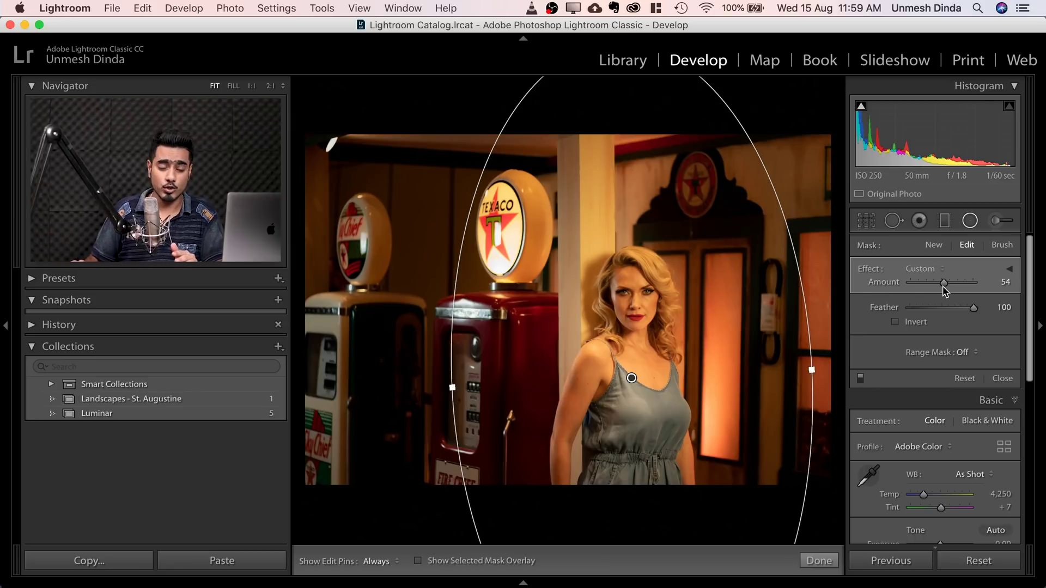
pyautogui.moveTo(935, 285)
pyautogui.mouseDown()
pyautogui.moveTo(919, 284)
pyautogui.moveTo(986, 282)
pyautogui.moveTo(936, 279)
pyautogui.mouseUp()
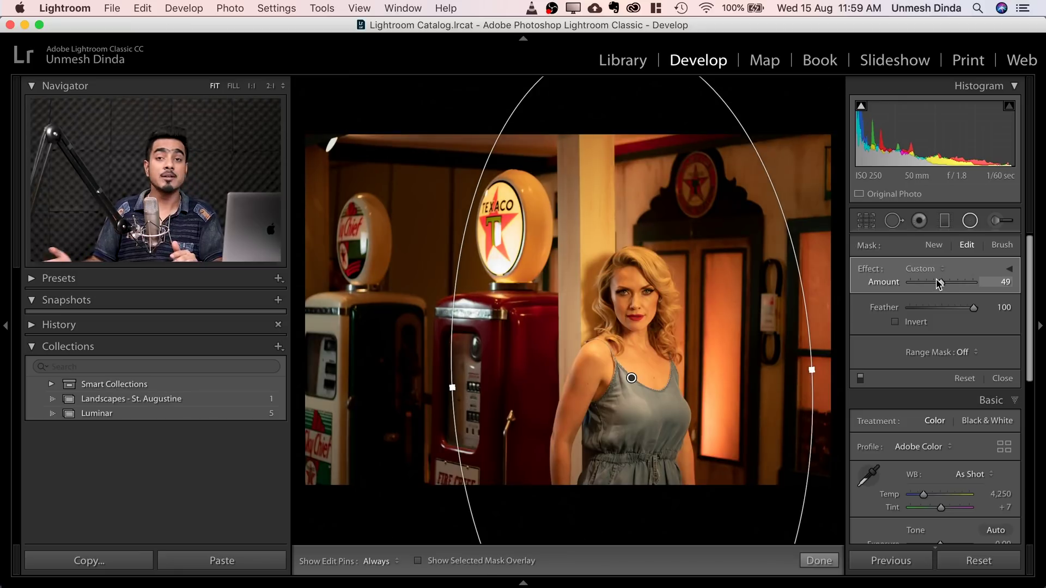